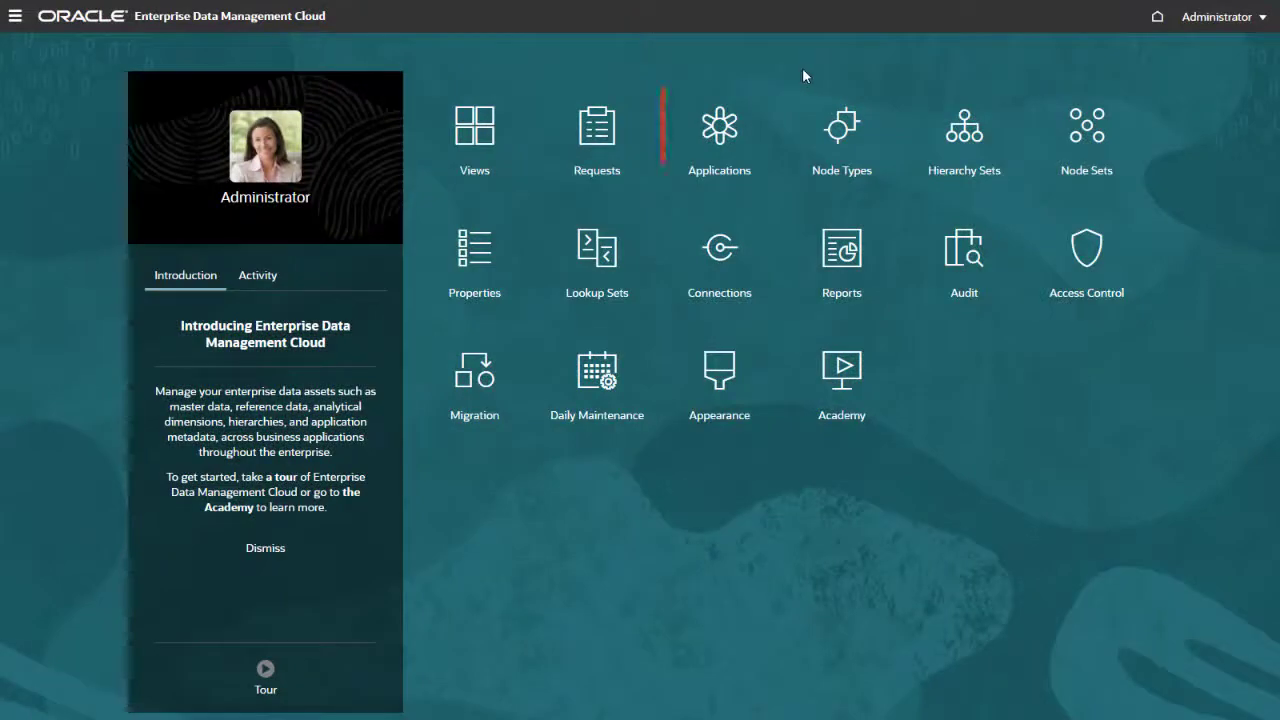
- Review the registered applications, then switch to the Views list
left_click(733, 130)
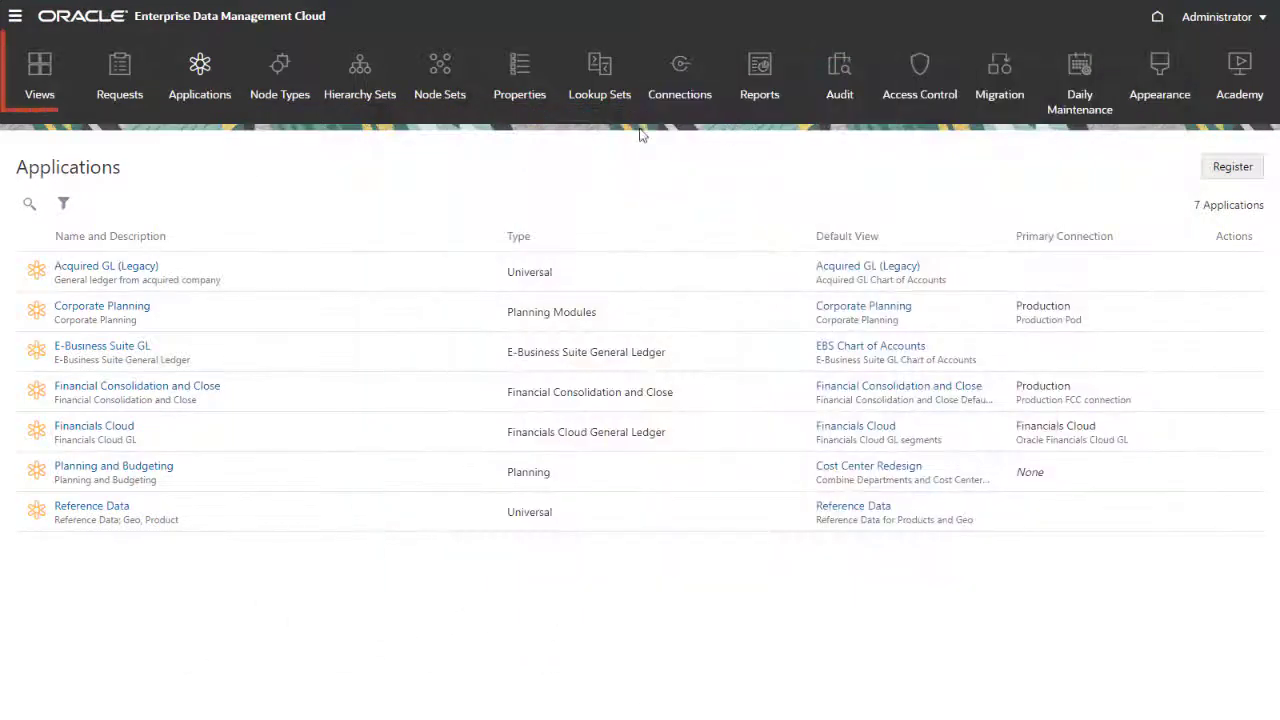
left_click(36, 82)
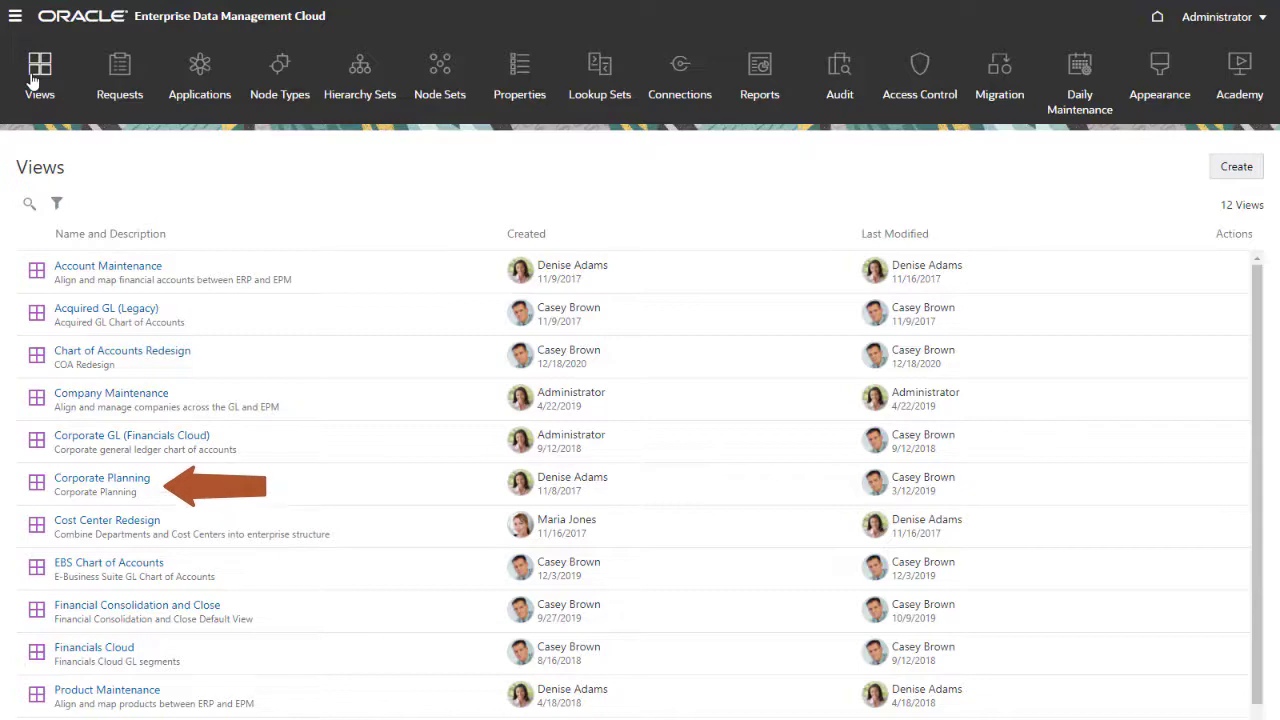
left_click(1232, 488)
left_click(1208, 530)
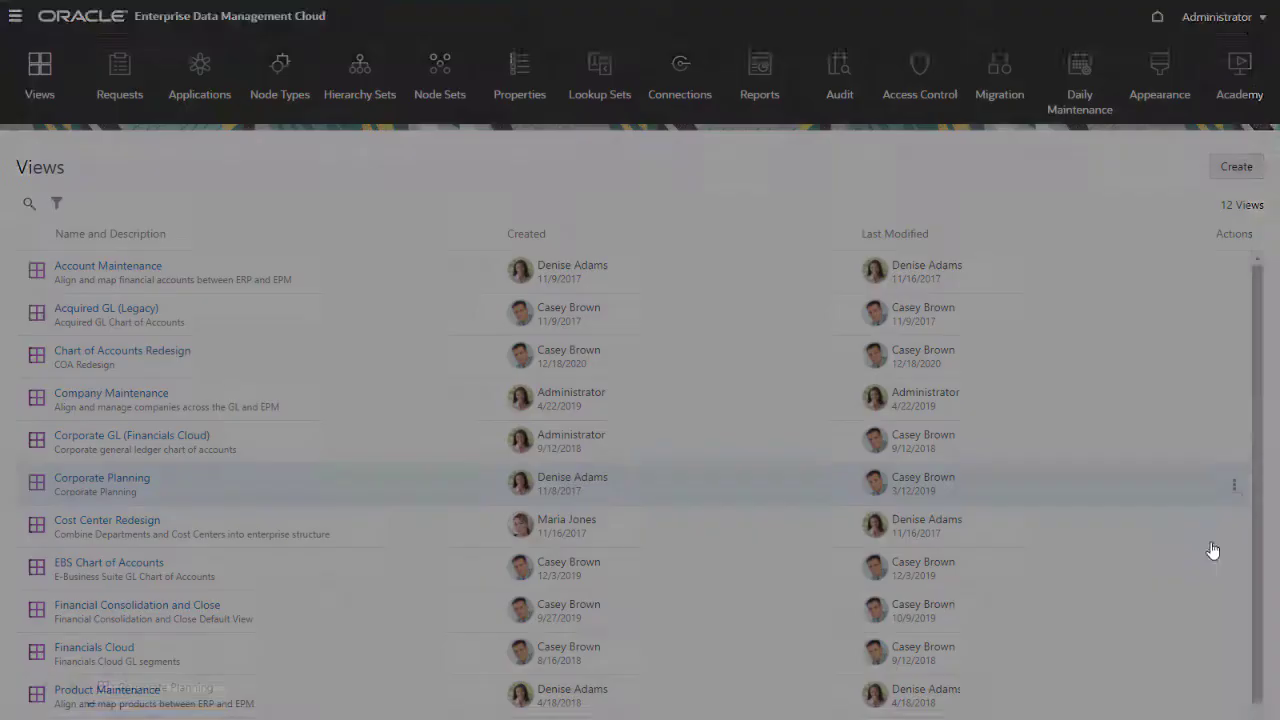
left_click(170, 122)
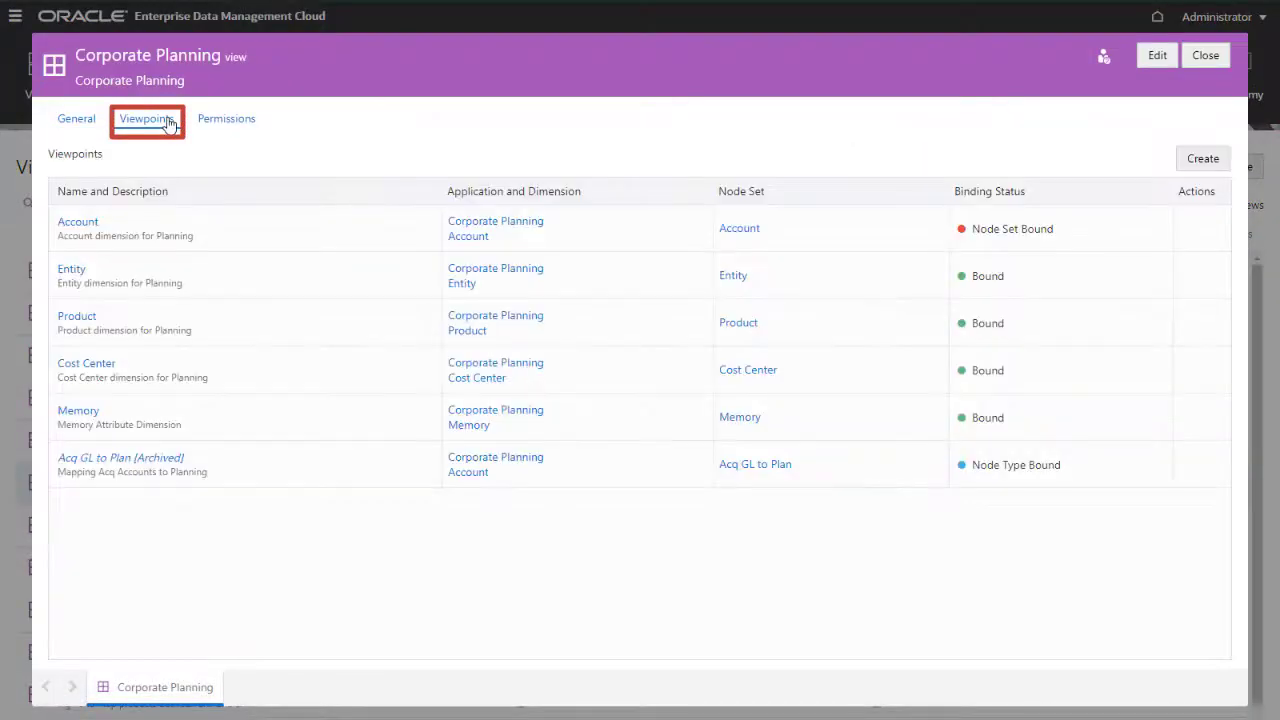
left_click(78, 270)
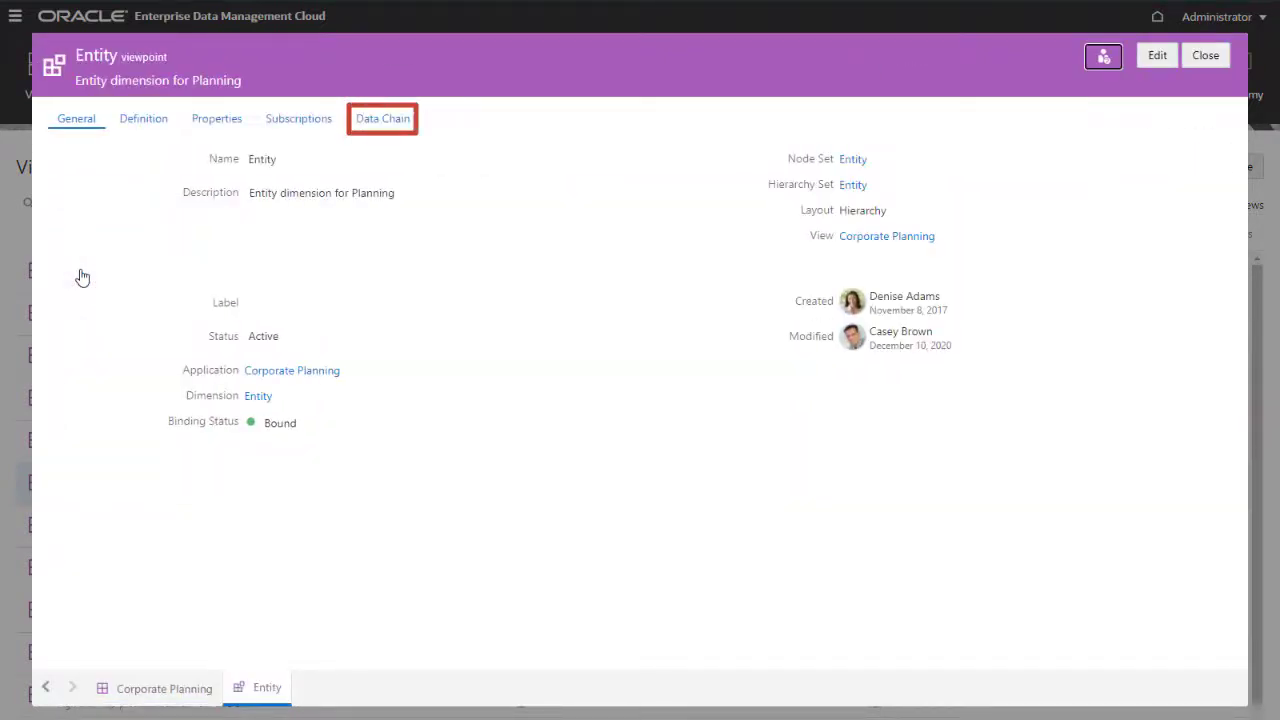
left_click(376, 128)
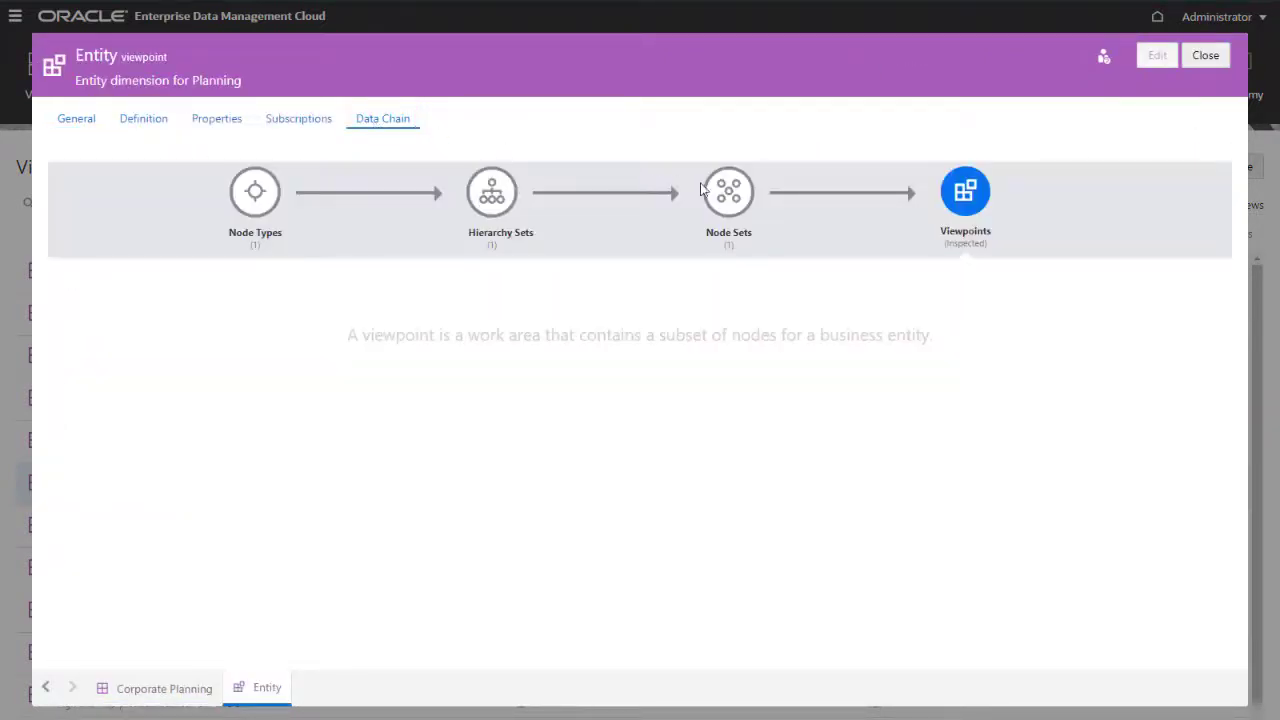
left_click(492, 196)
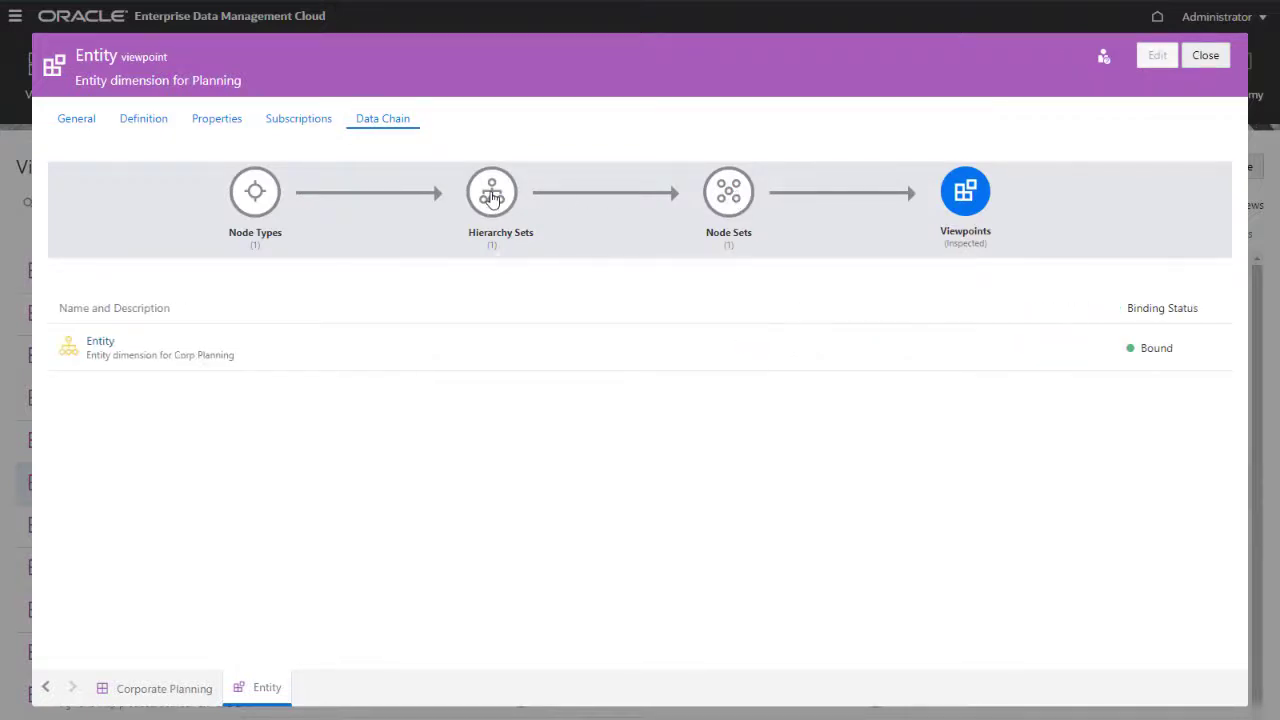
left_click(254, 193)
left_click(1205, 58)
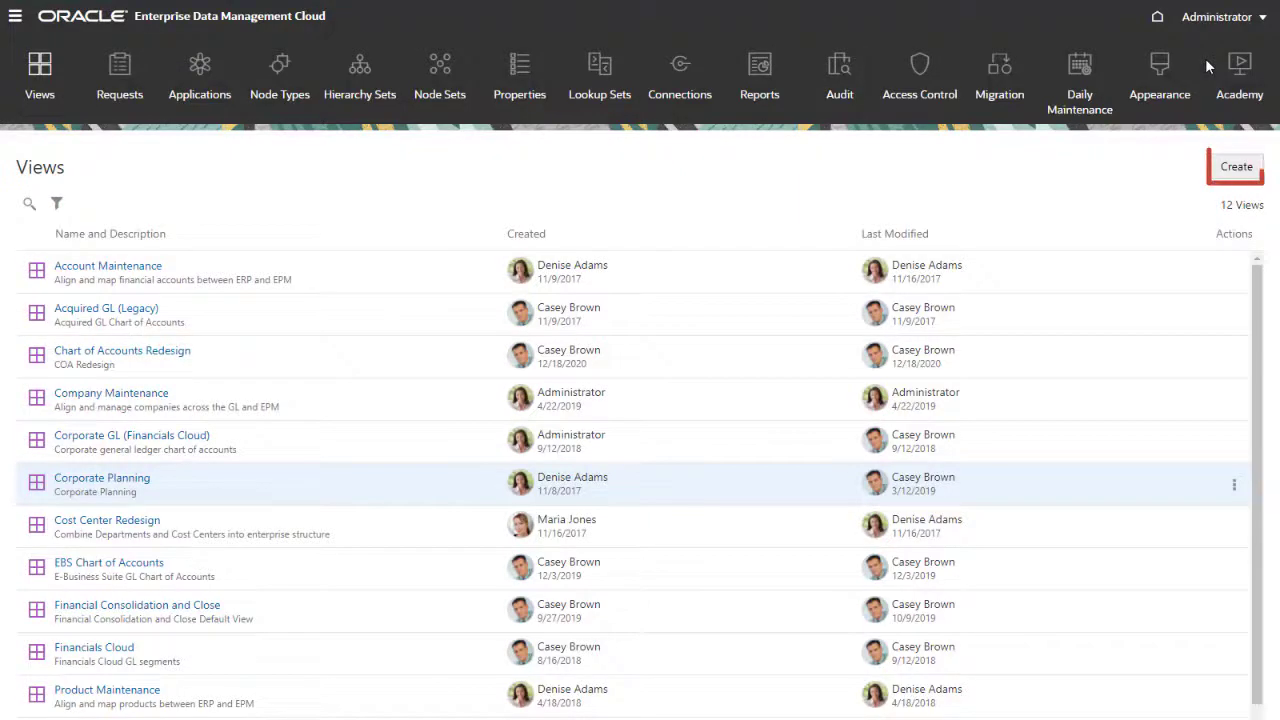
- Create view 'Entity Maintenance' described 'Manage entities across consolidation and planning' and show its viewpoints
left_click(1236, 166)
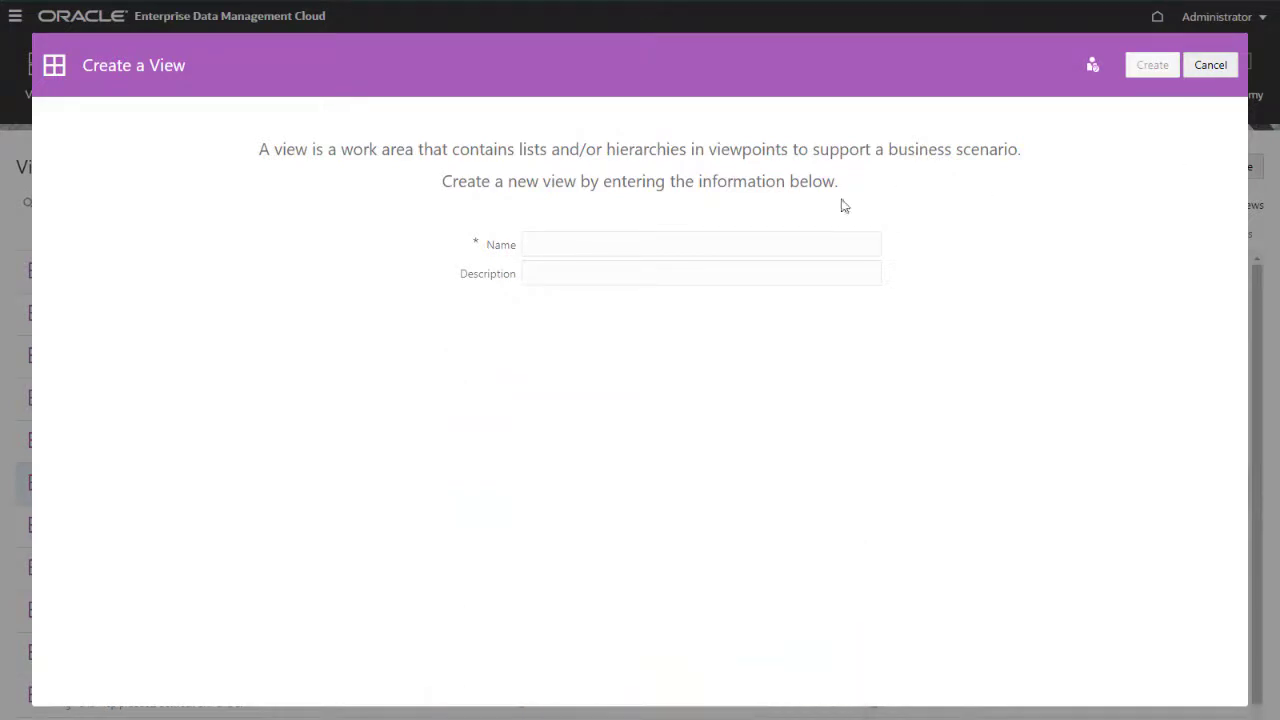
left_click(557, 237)
type("Entity Maintenance")
key("Tab")
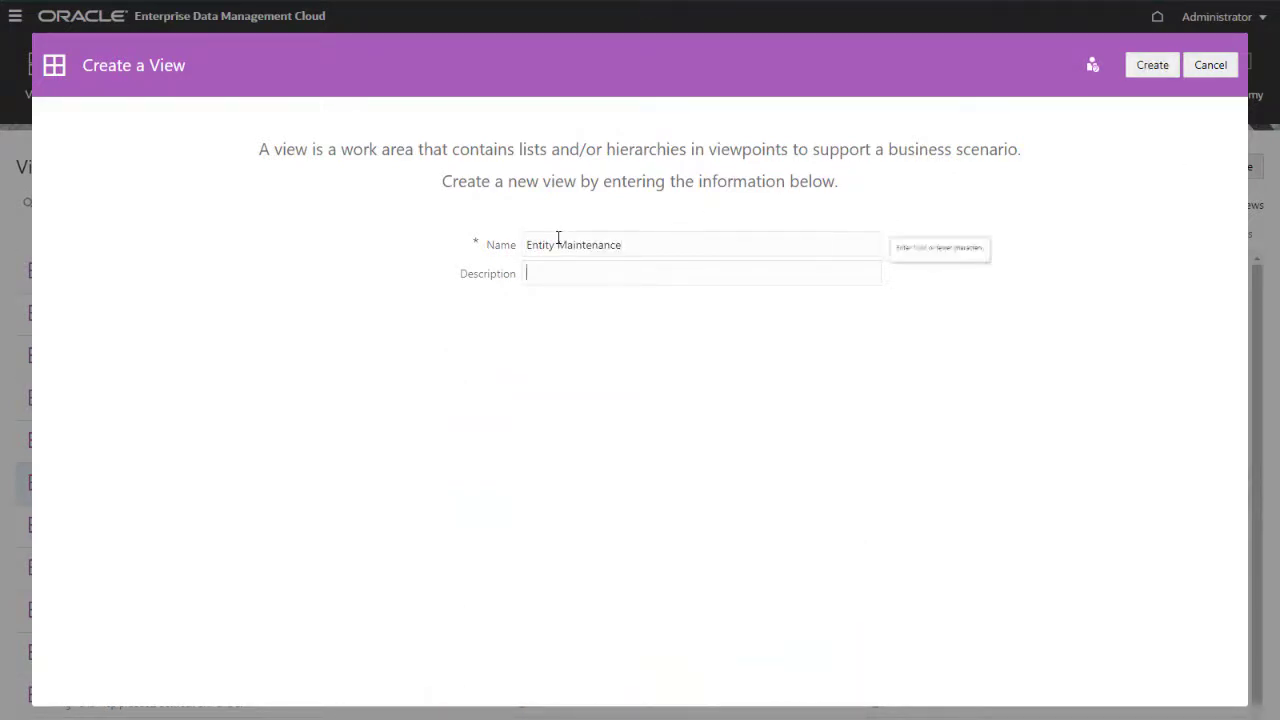
type("Manage entities across consolidation and planning")
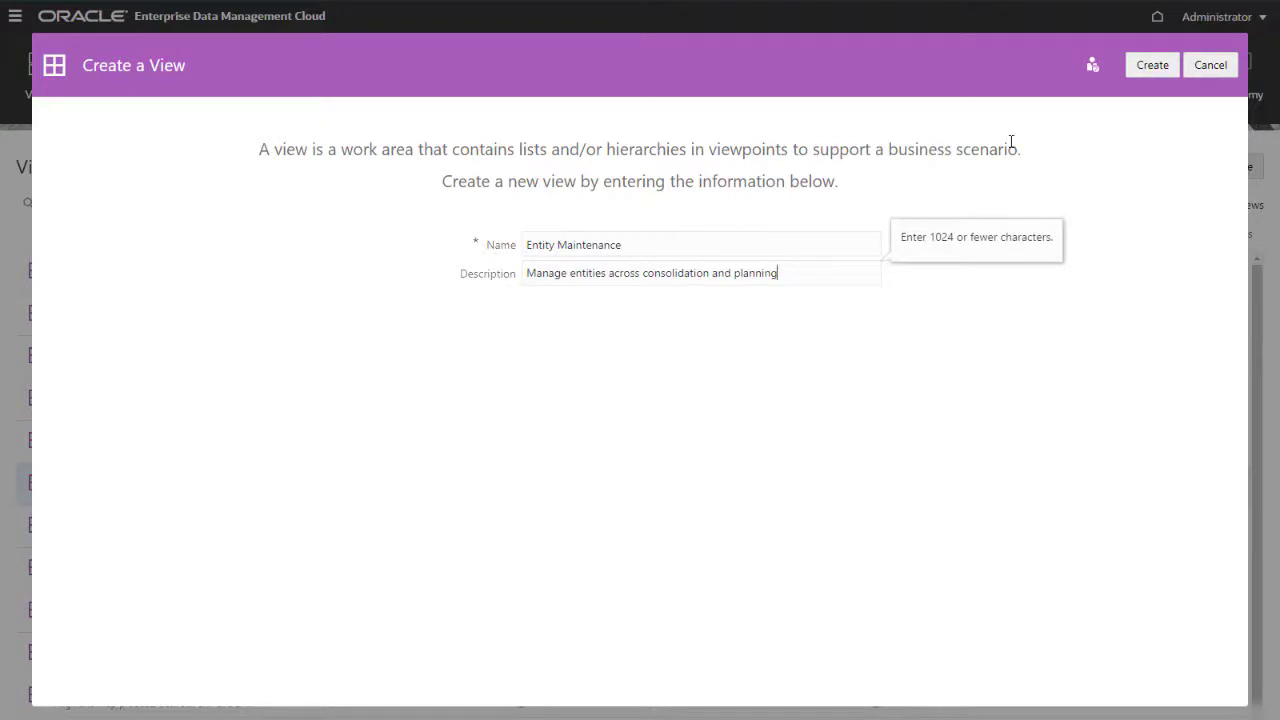
left_click(1146, 65)
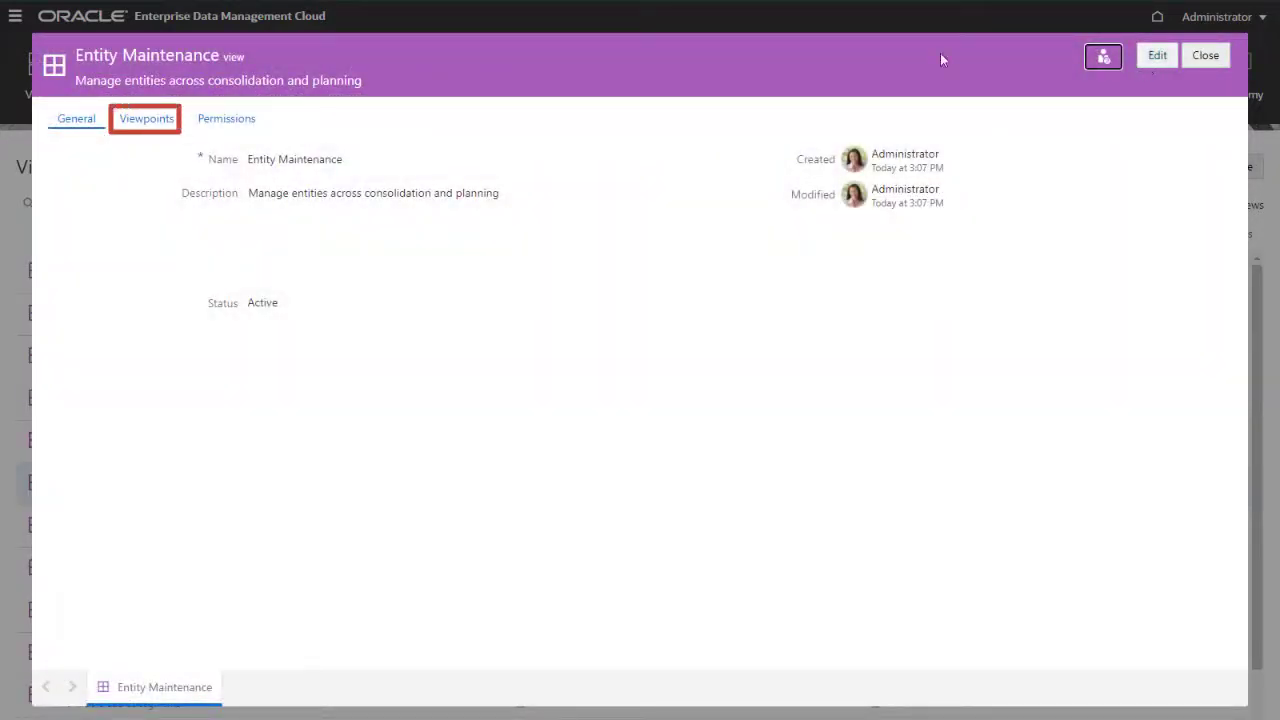
left_click(146, 125)
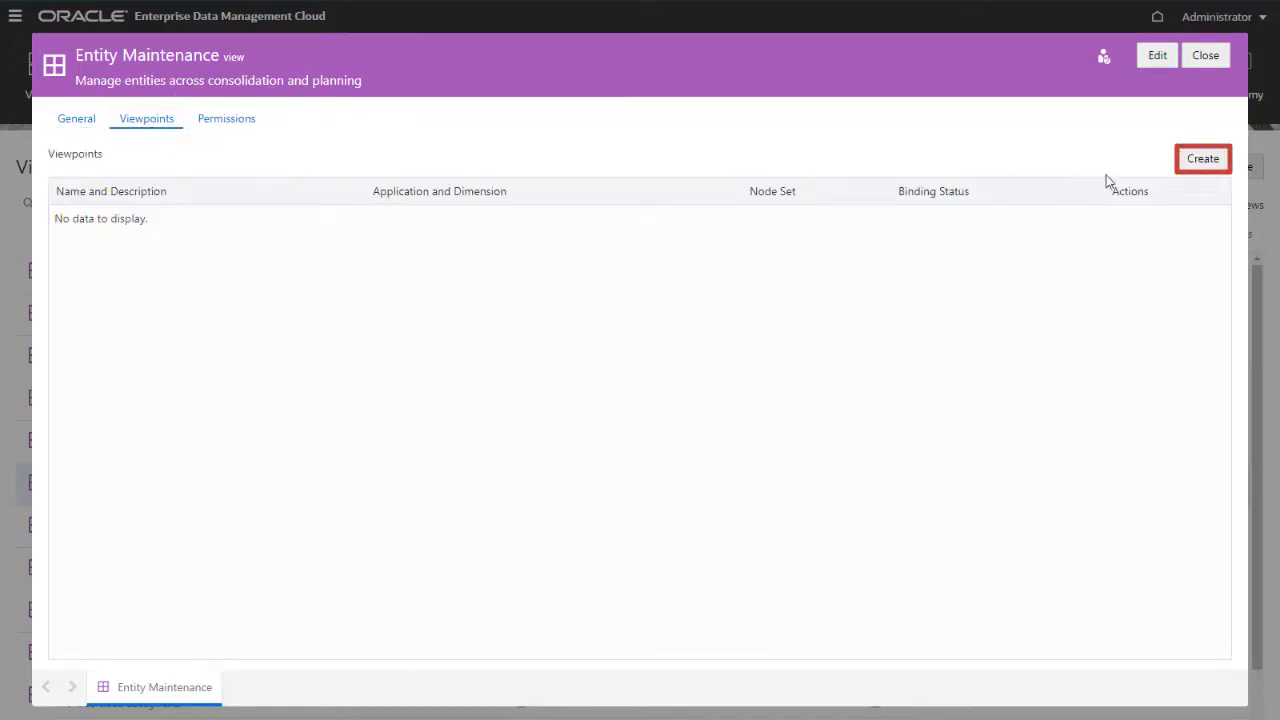
- Add viewpoint 'Financial Consolidation' on Financial Consolidation and Close's Entity, described 'Entity in Financial Consolidation and Close'
left_click(1192, 170)
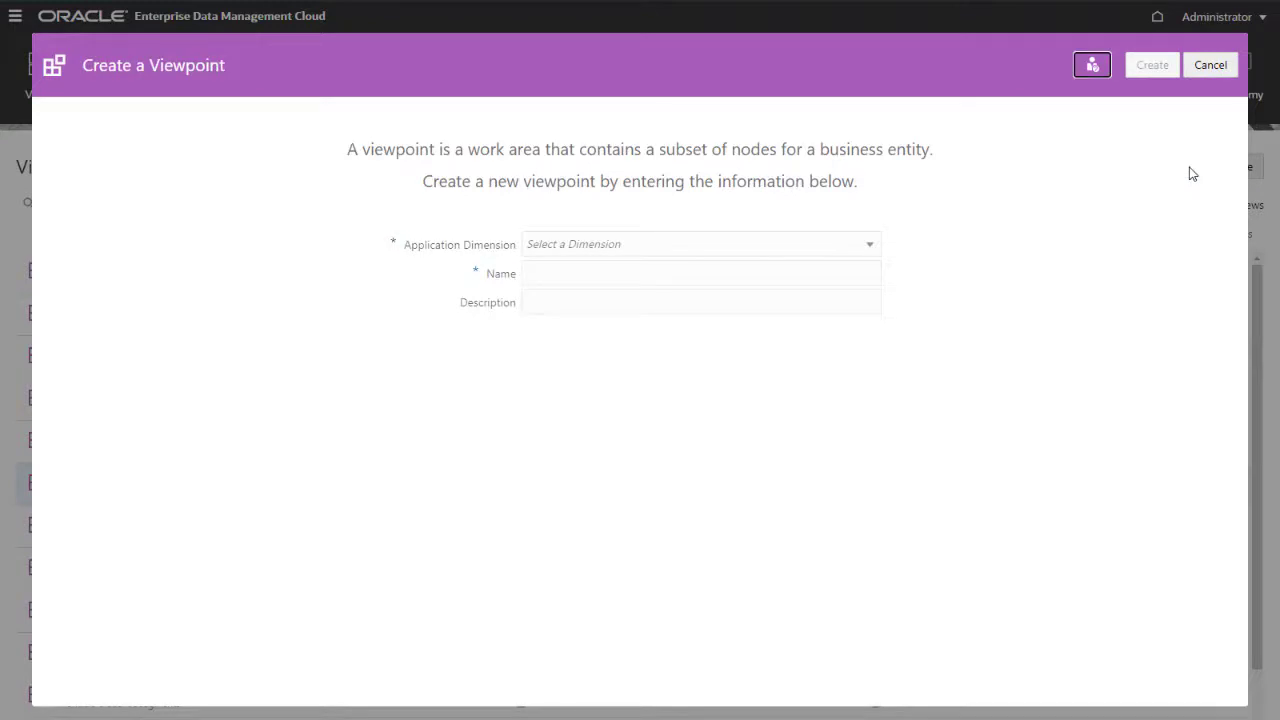
left_click(870, 245)
left_click_drag(873, 286, 874, 343)
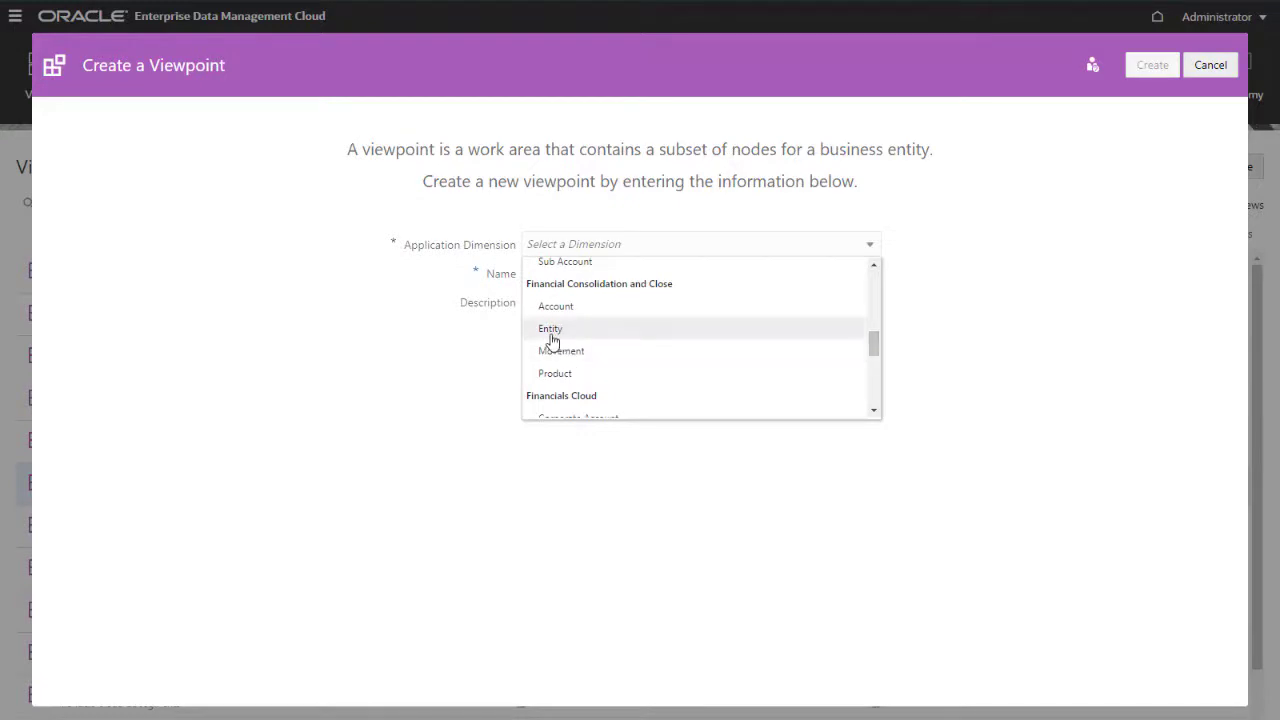
left_click(552, 338)
left_click(526, 278)
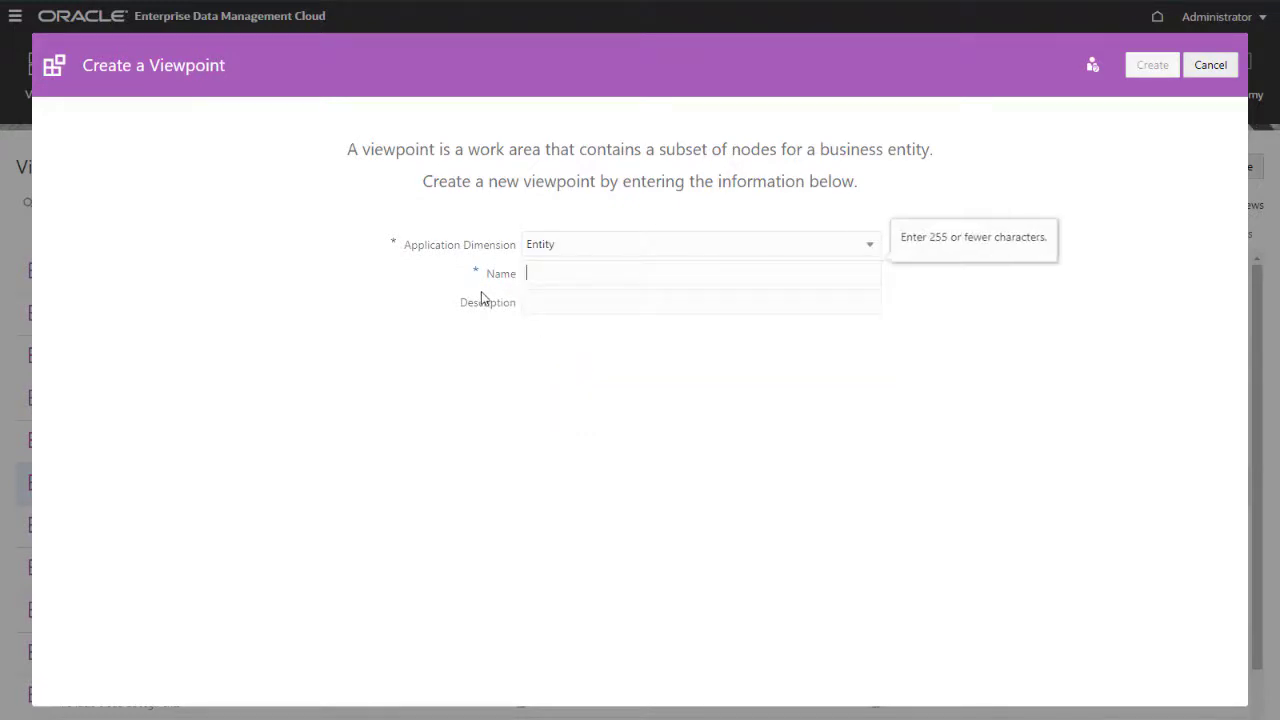
type("Financial Consolidation")
key("Tab")
type("Entity in Financial Consolidation and Close")
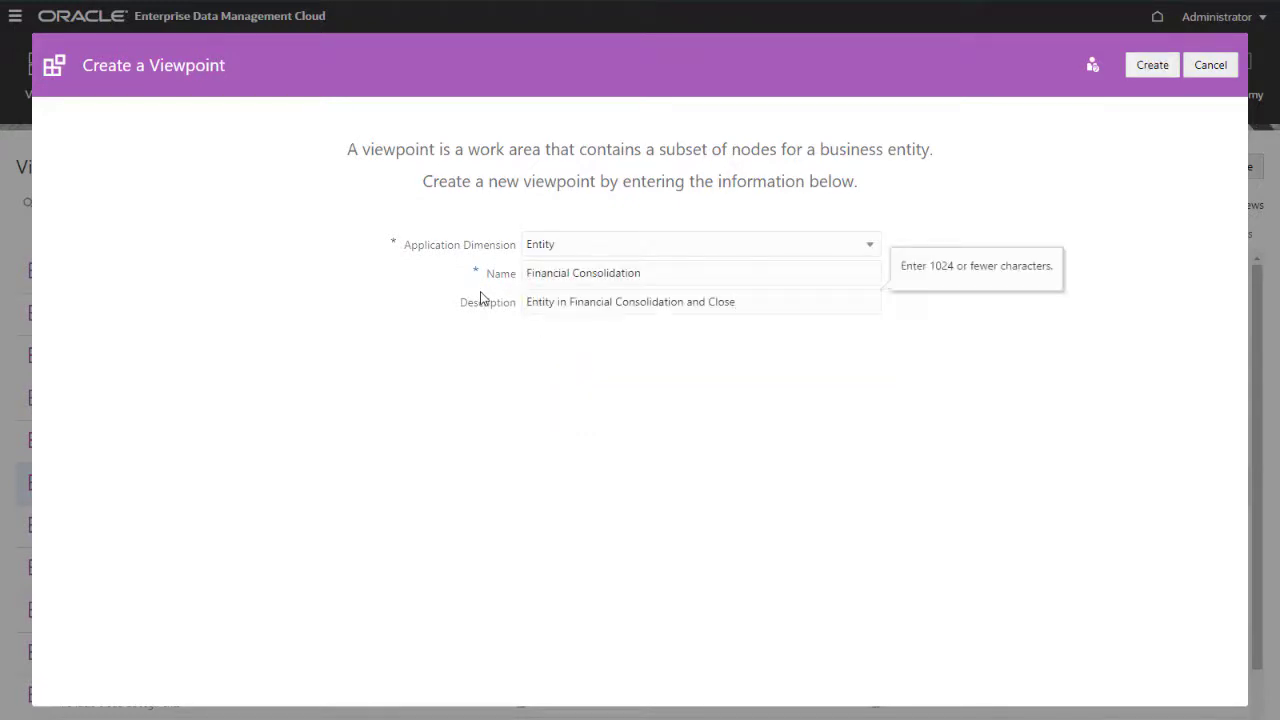
left_click(1155, 66)
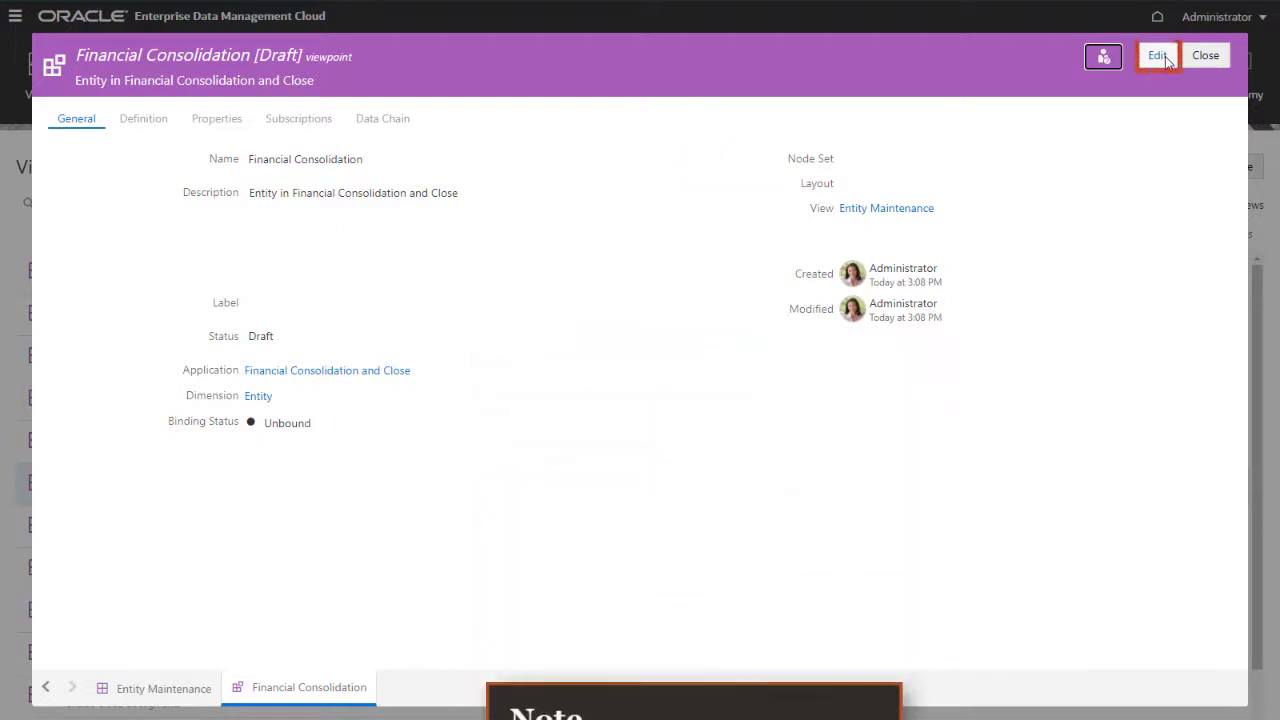
- Set the Financial Consolidation viewpoint's node set to Entity, save, and return to Entity Maintenance
left_click(1163, 58)
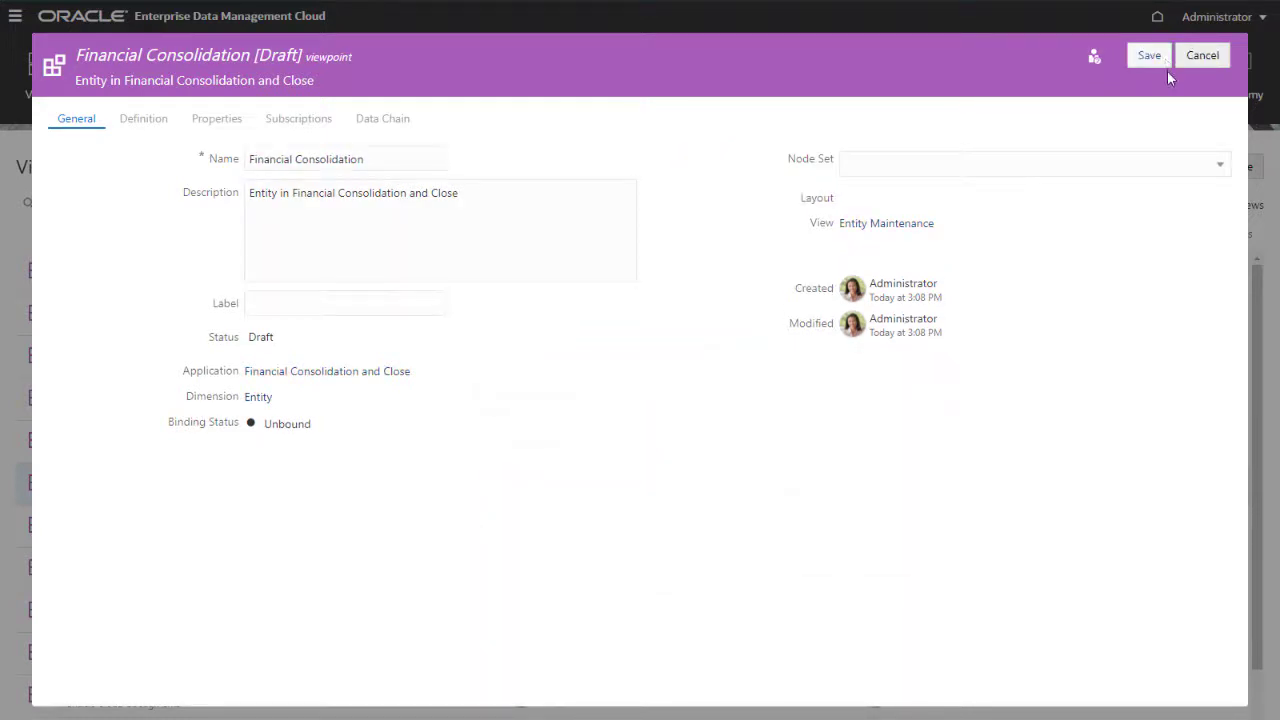
left_click(1219, 164)
left_click(1201, 214)
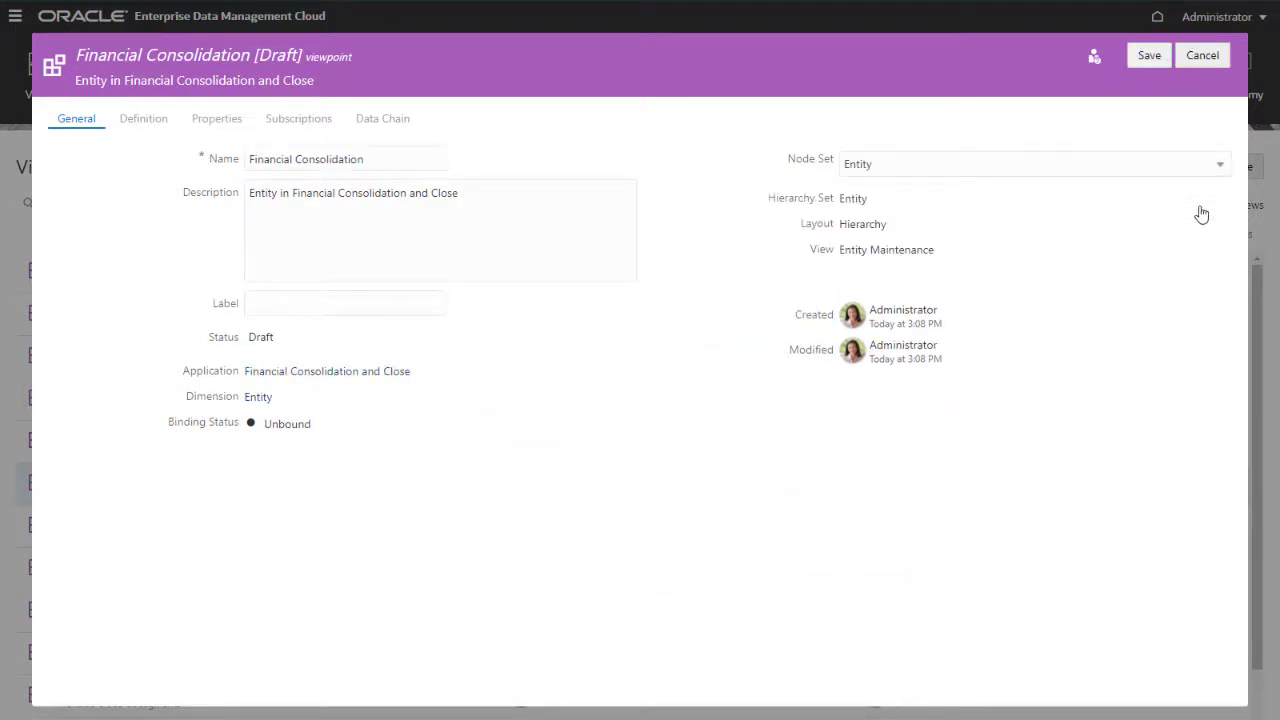
left_click(1163, 60)
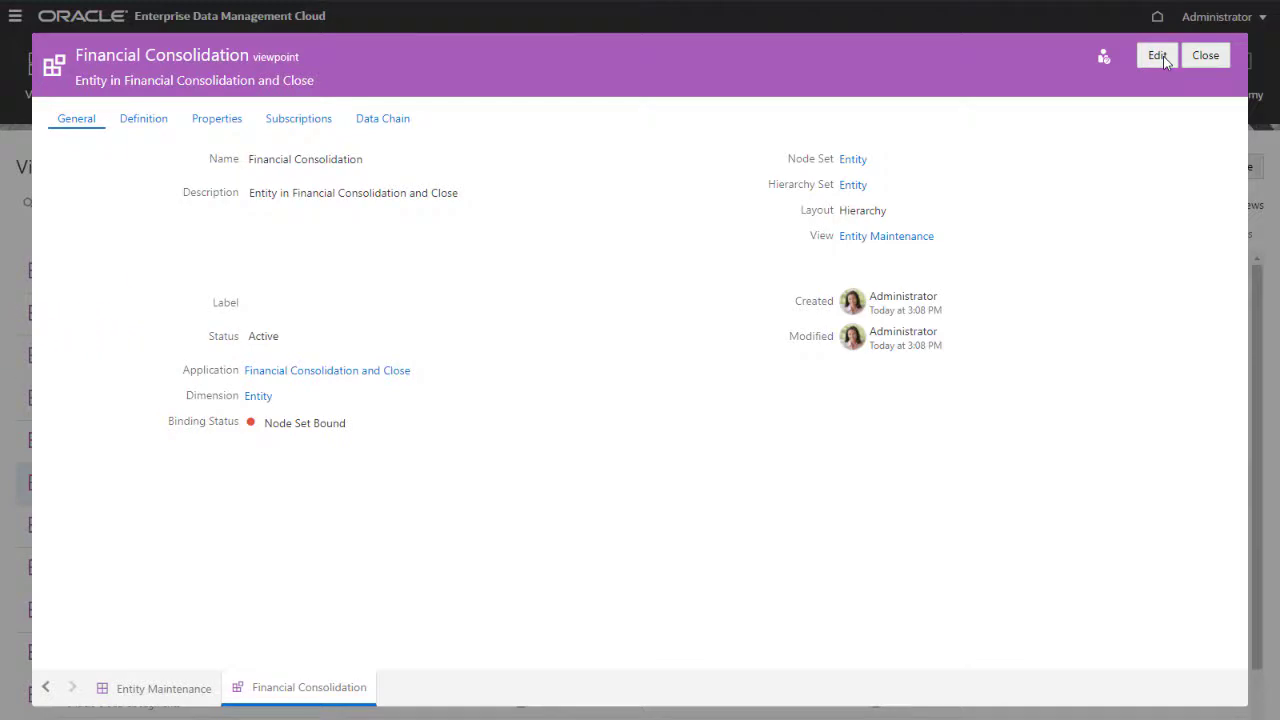
left_click(176, 690)
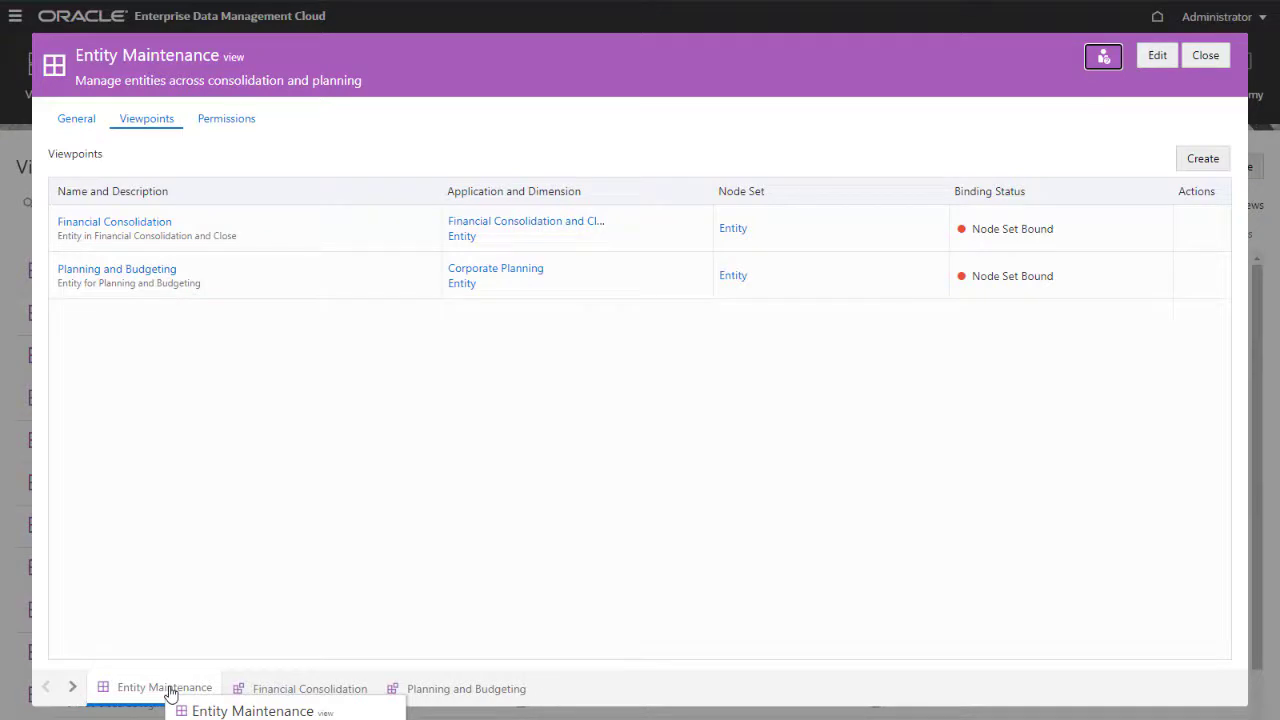
- Open the Entity node type from the Planning and Budgeting viewpoint's data chain
left_click(436, 690)
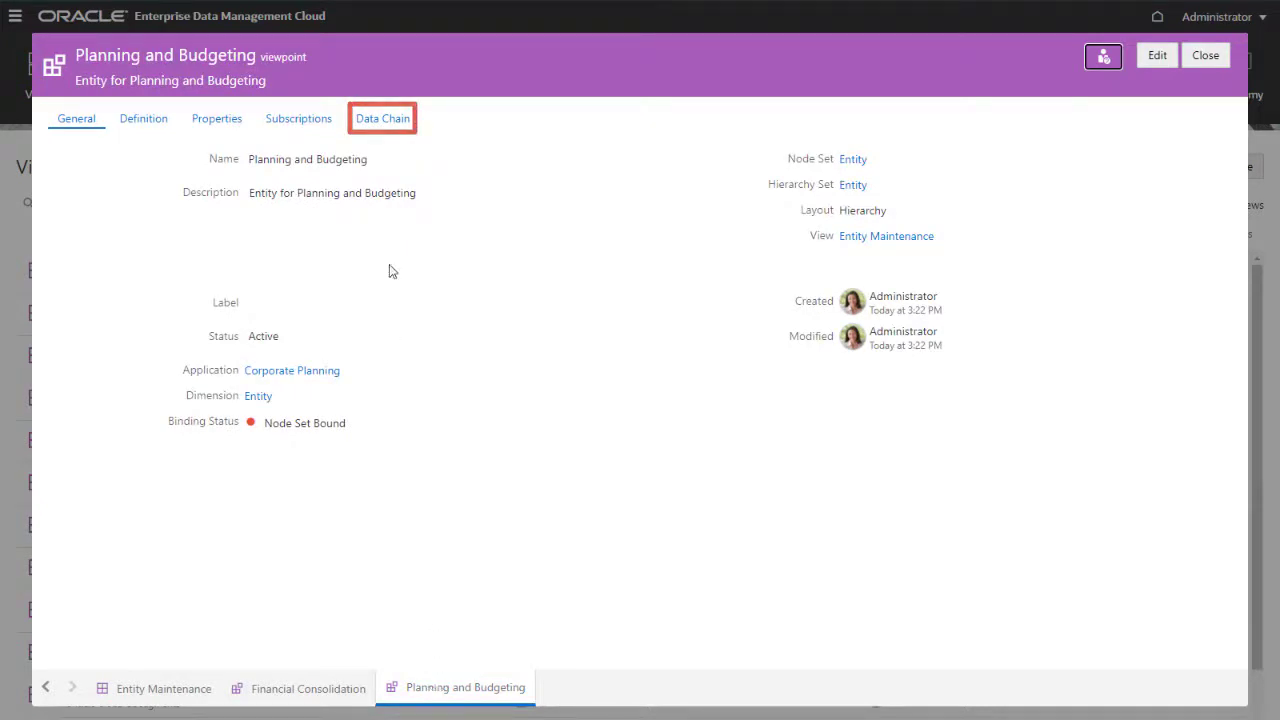
left_click(384, 125)
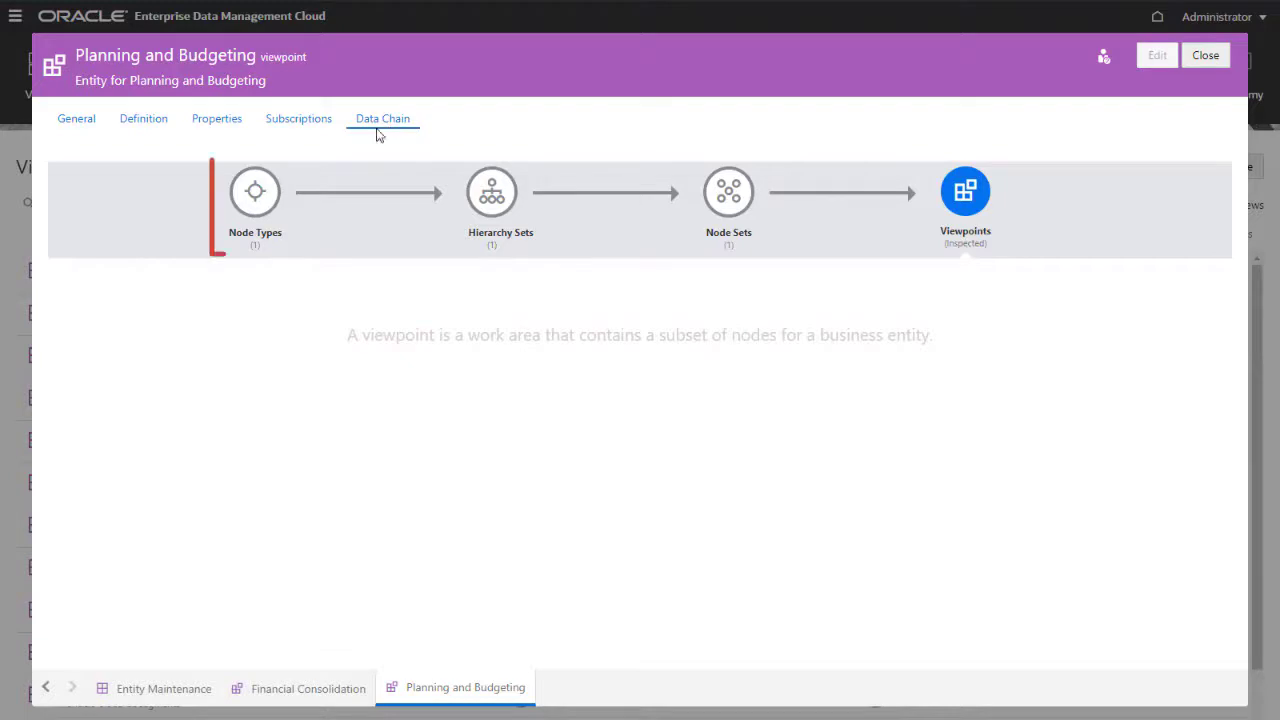
left_click(262, 195)
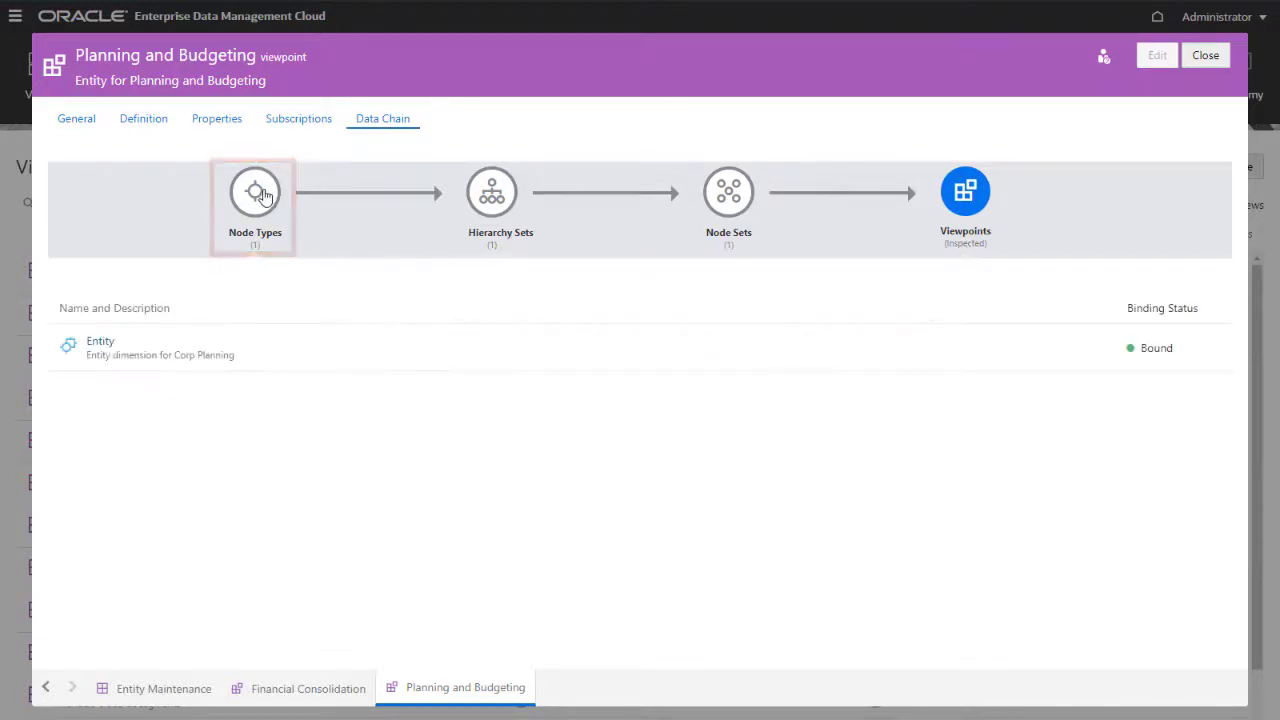
left_click(101, 342)
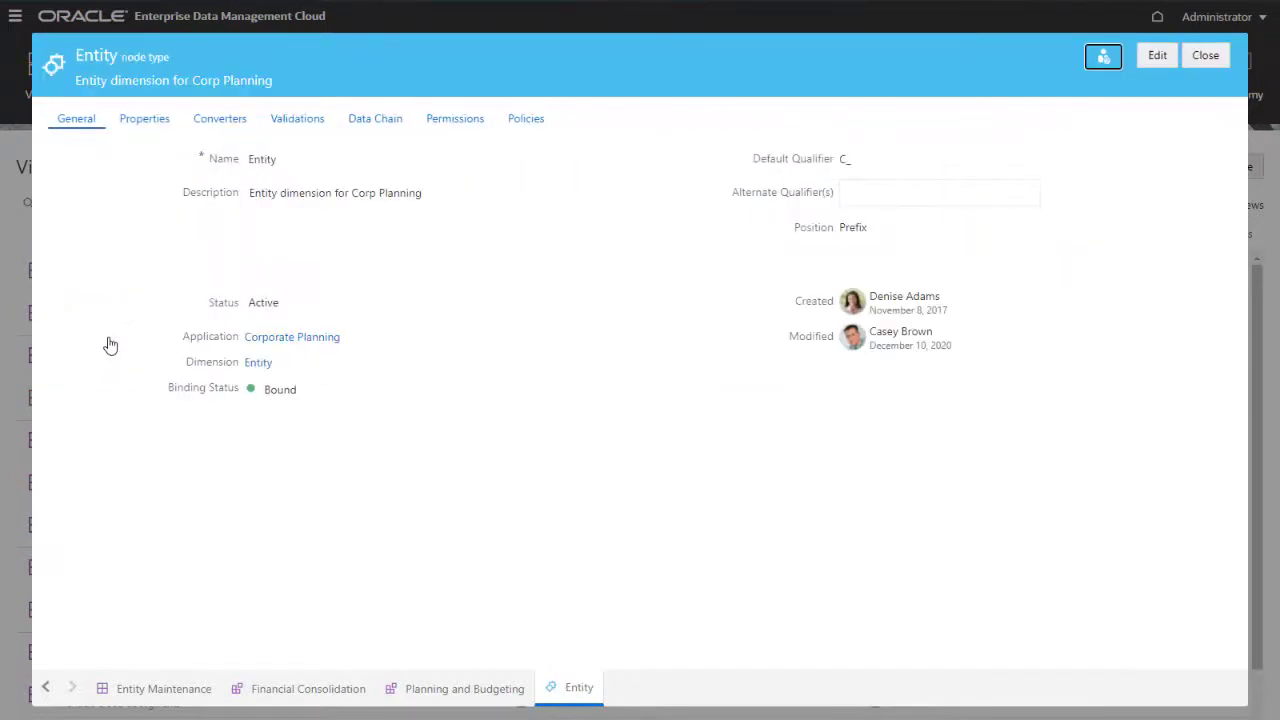
- Inspect the Entity node type's converter from the Financial Consolidation Entity, then close it
left_click(215, 124)
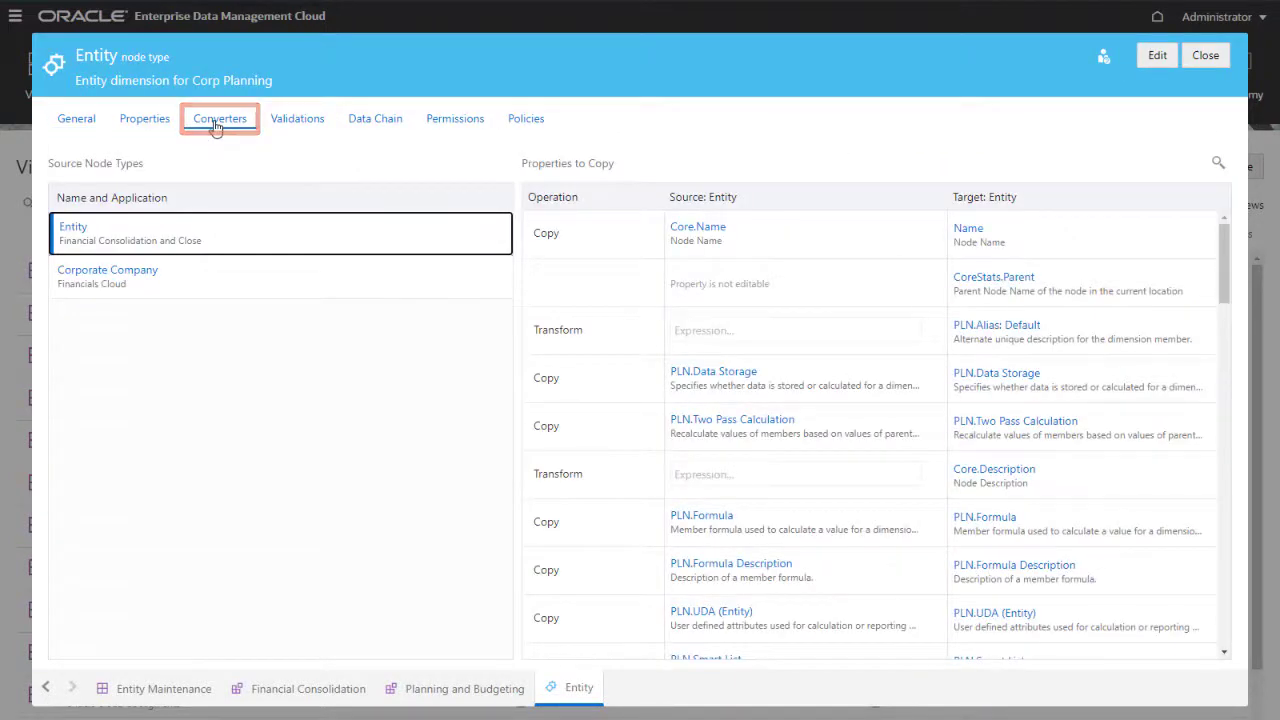
left_click(252, 238)
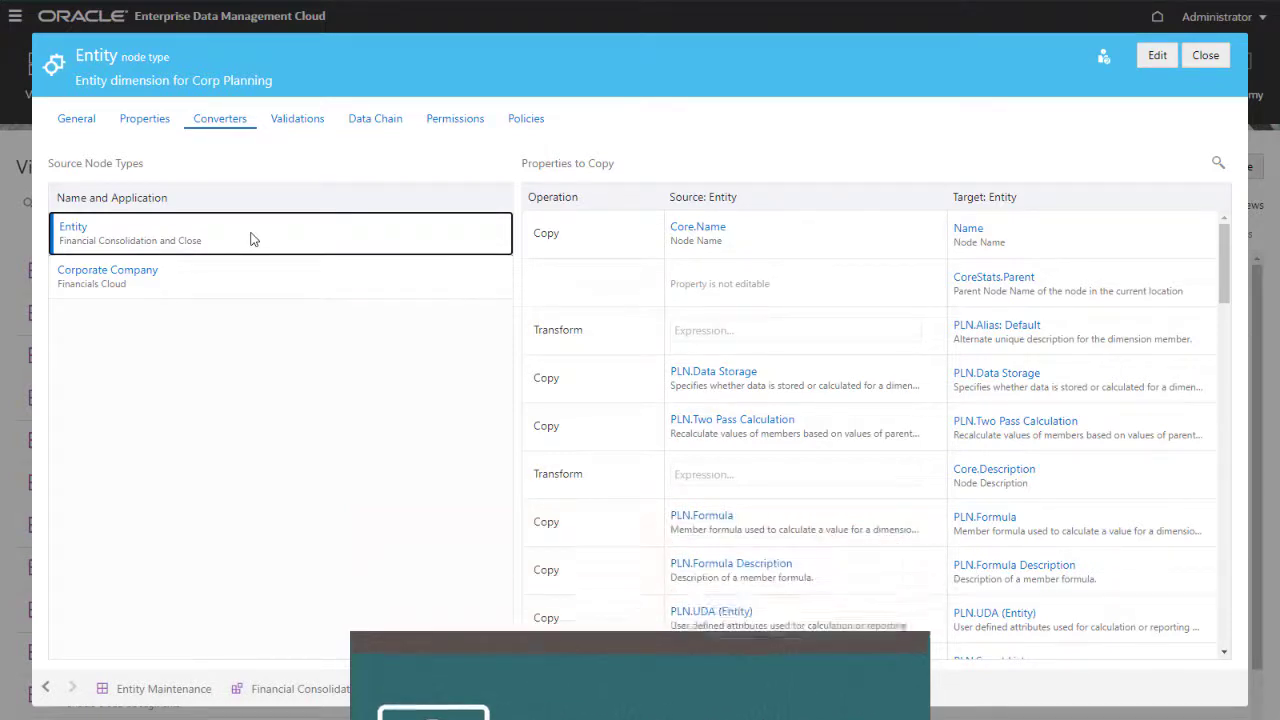
left_click(1204, 58)
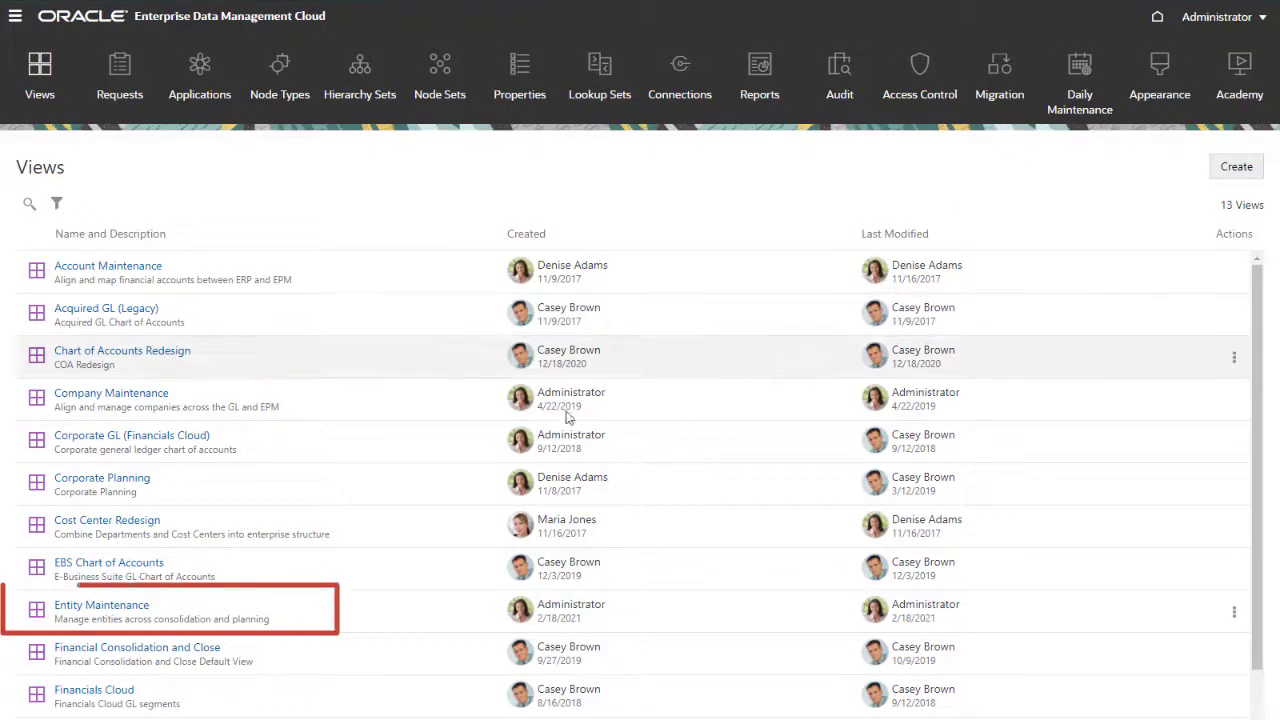
- Open Entity Maintenance side by side, start a new request, and expand consolidation down to C_400
left_click(115, 608)
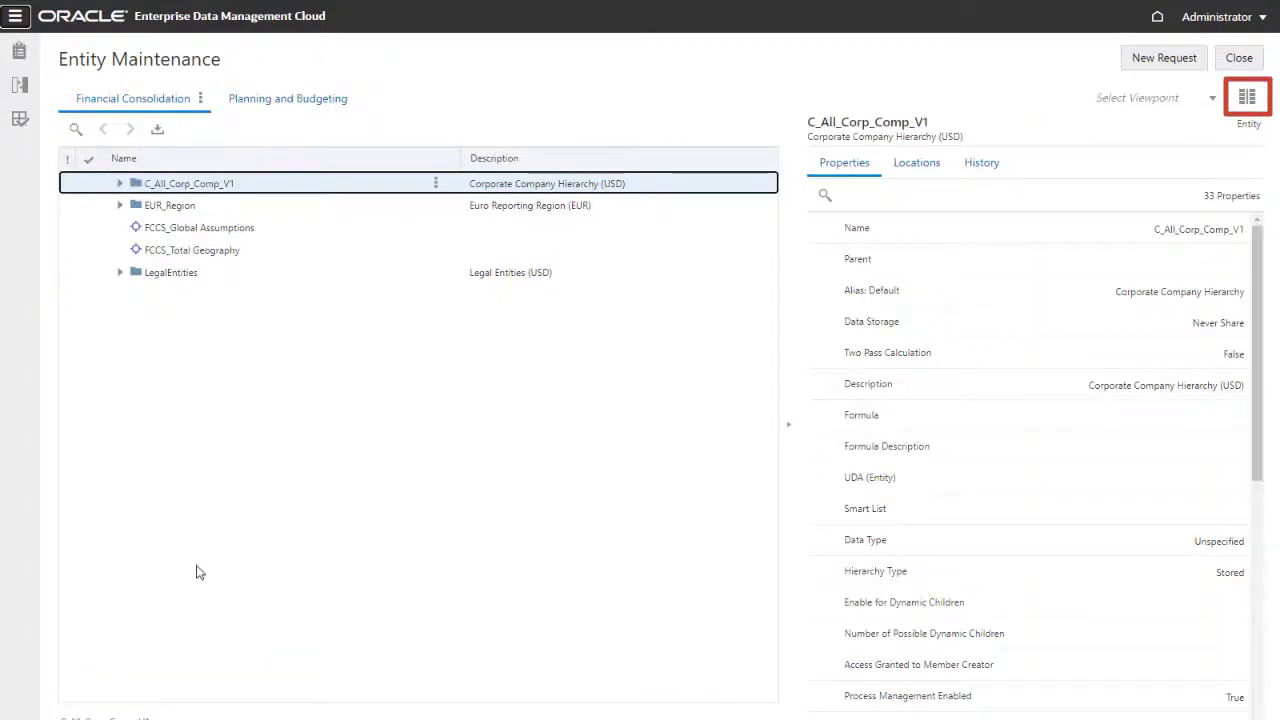
left_click(1246, 98)
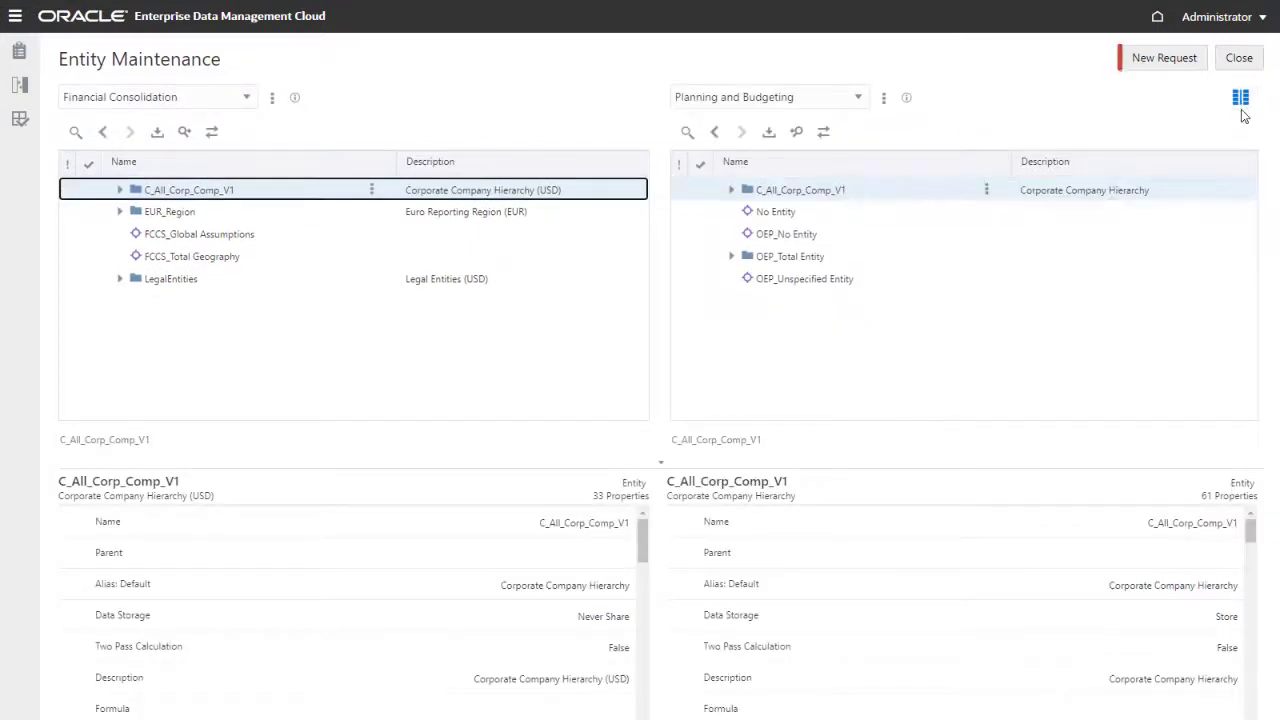
left_click(1170, 60)
left_click(349, 190)
left_click(362, 208)
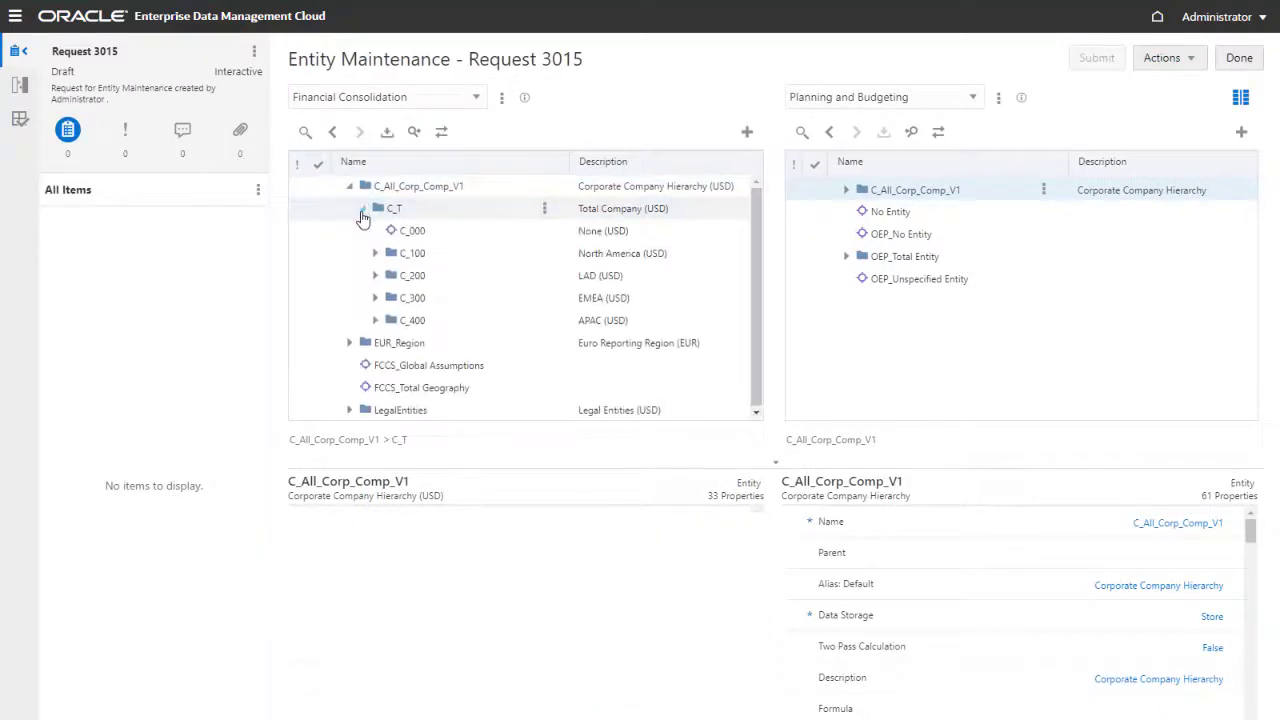
left_click(375, 320)
scroll(386, 314, "down", 3)
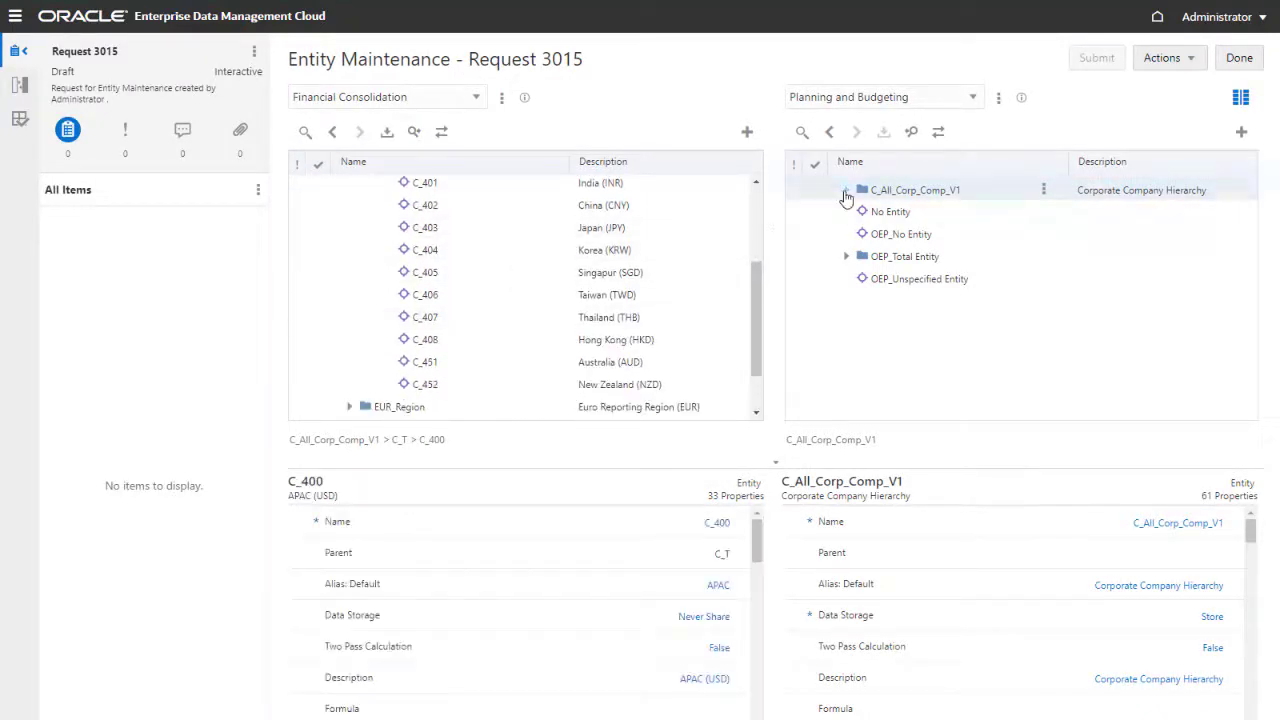
- Expand the planning tree to C_400 and drag C_408 from consolidation under it
left_click(846, 190)
left_click(859, 212)
left_click(872, 322)
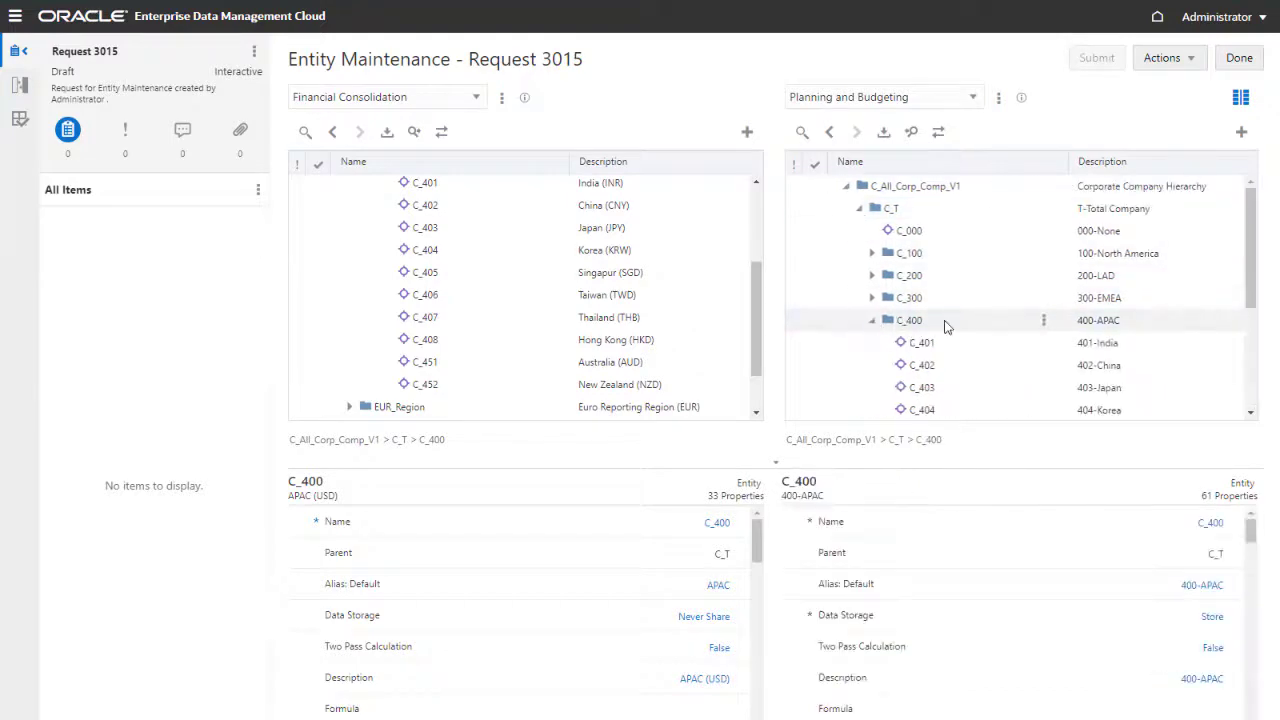
left_click(1043, 320)
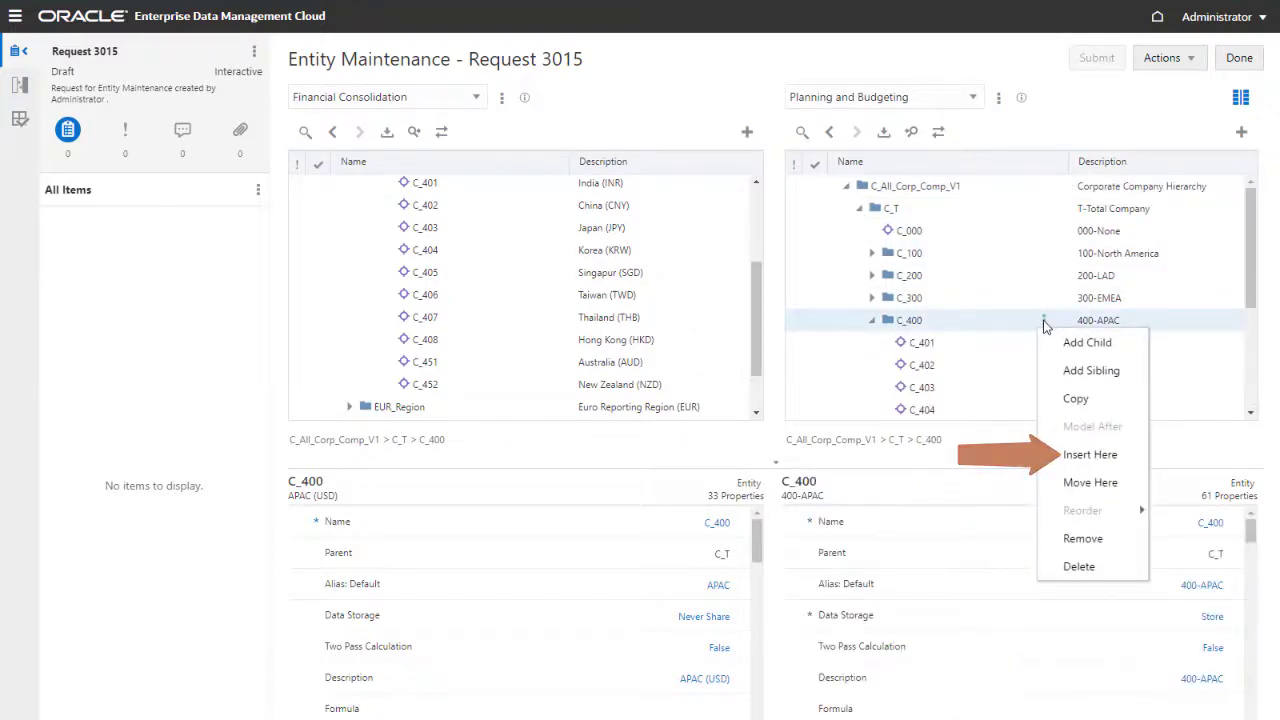
left_click_drag(1250, 240, 1252, 312)
left_click(429, 338)
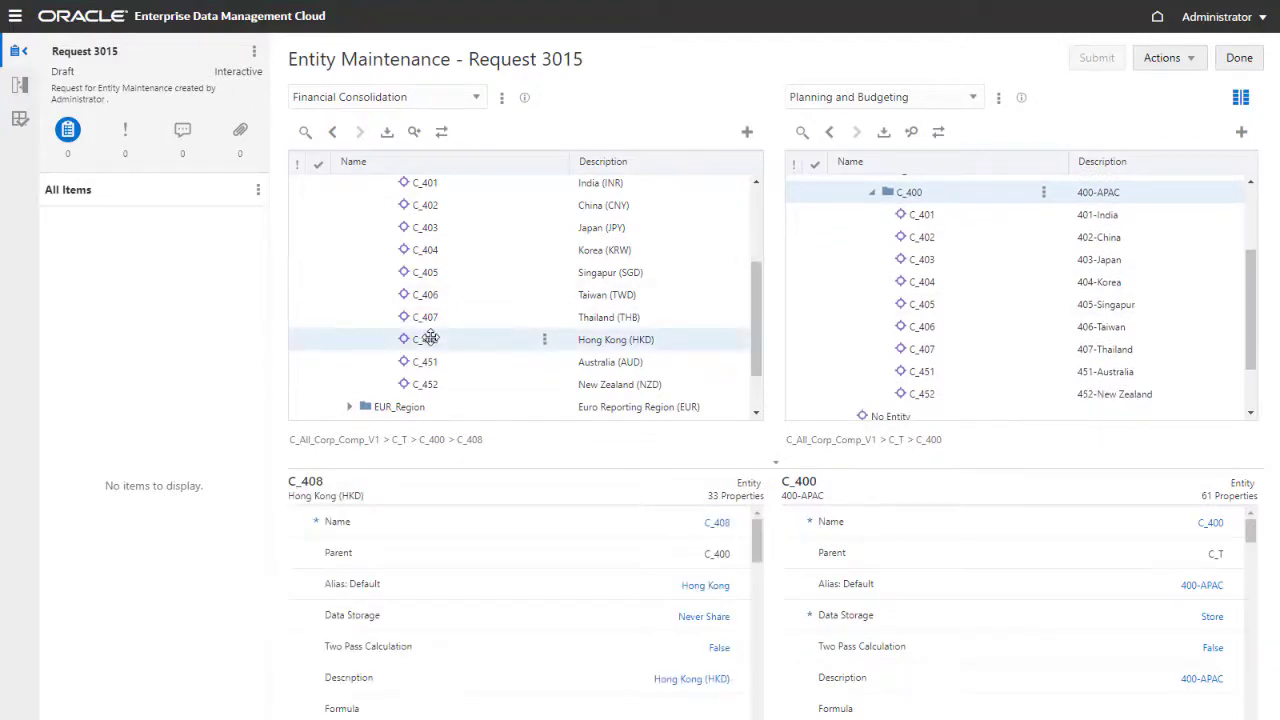
left_click_drag(484, 330, 905, 201)
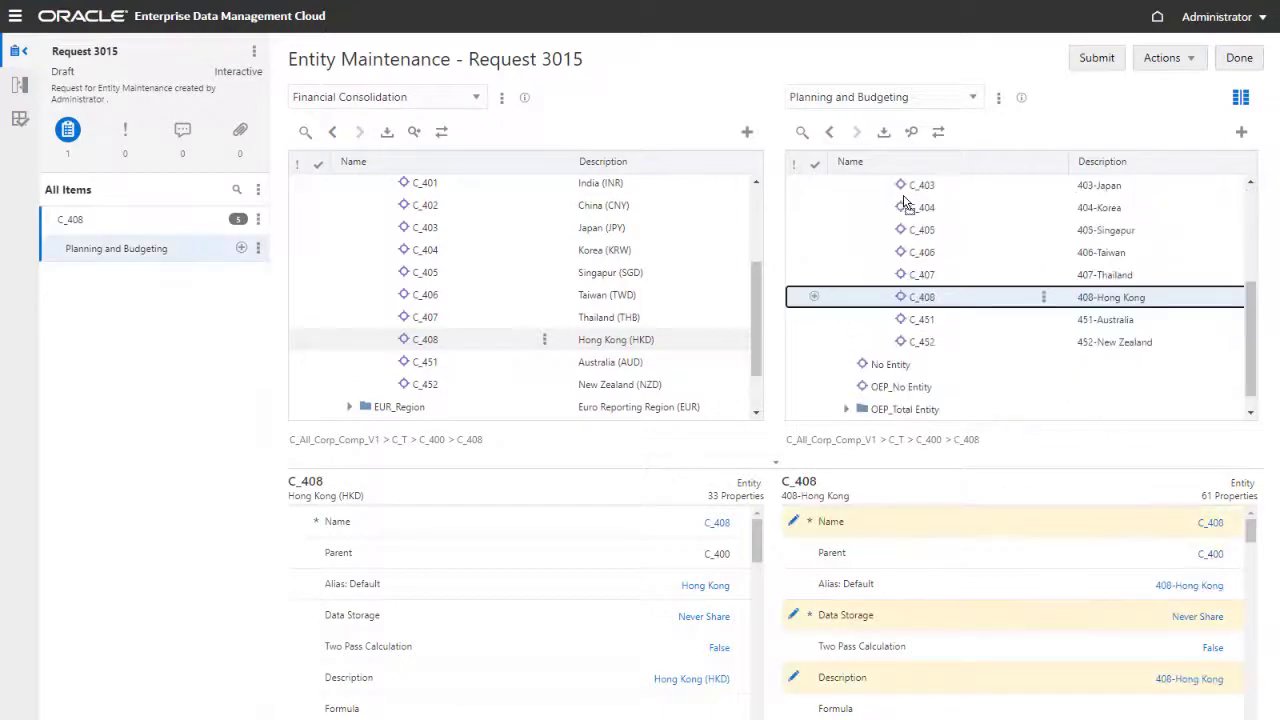